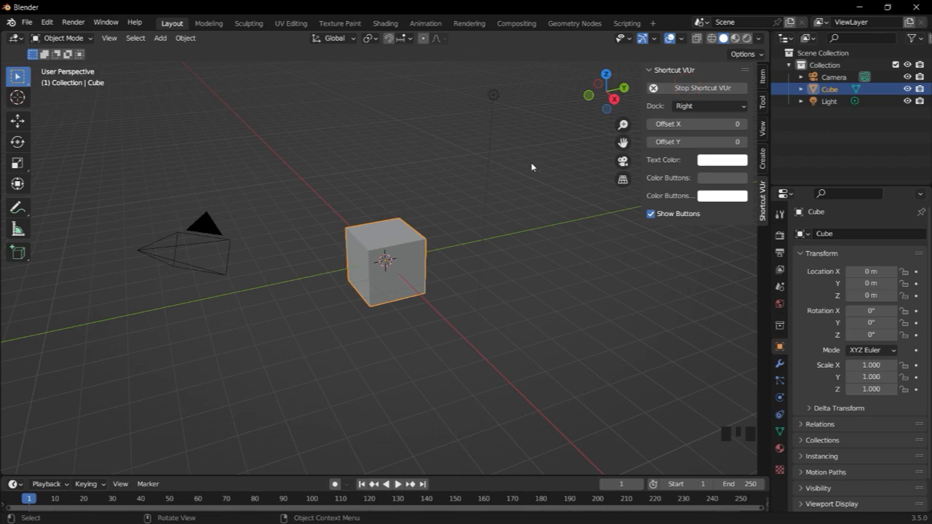
# - Hide the viewport sidebar and delete the default camera, cube and light
pyautogui.press('n')
pyautogui.moveTo(142, 156)
pyautogui.mouseDown()
pyautogui.moveTo(493, 340)
pyautogui.moveTo(545, 353)
pyautogui.mouseUp()
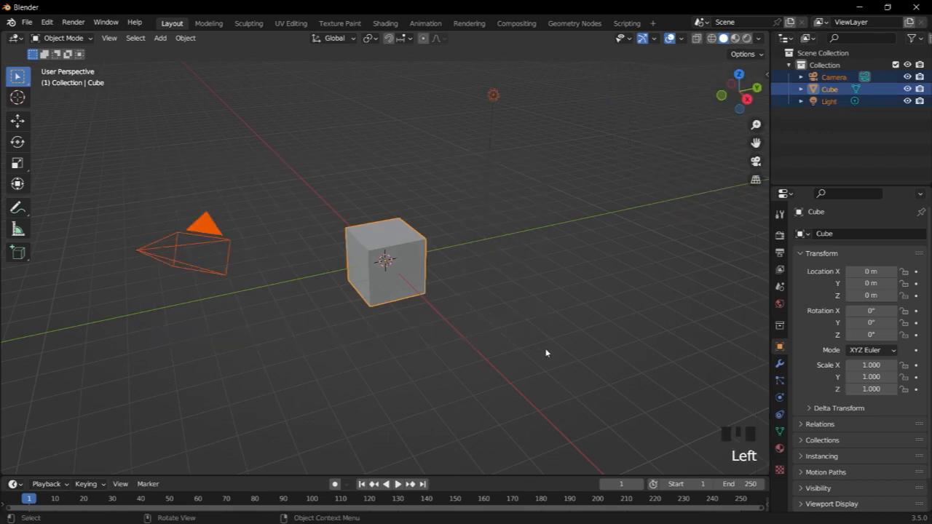
pyautogui.press('Delete')
# - Add a mesh plane at the origin and scale it by a factor of 5
pyautogui.hotkey('shift', 'a')
pyautogui.moveTo(547, 352)
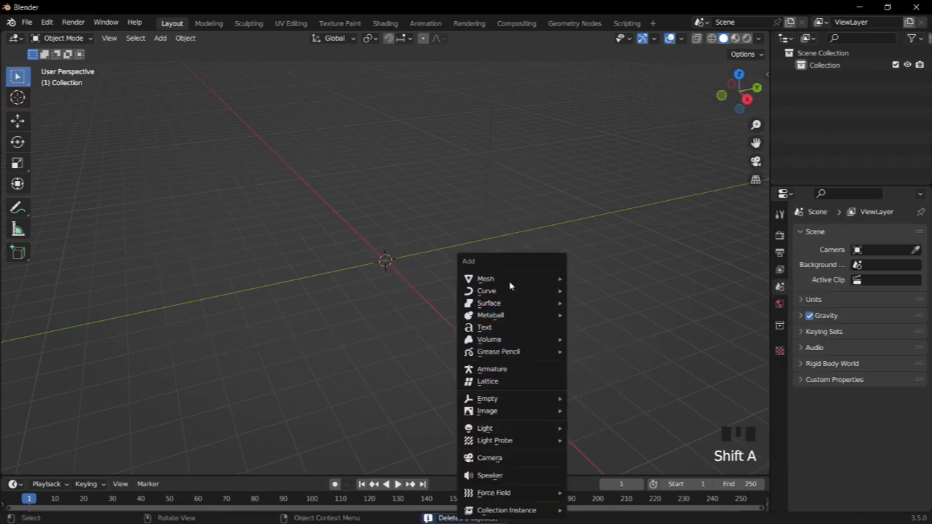
pyautogui.moveTo(510, 284)
pyautogui.click(603, 284)
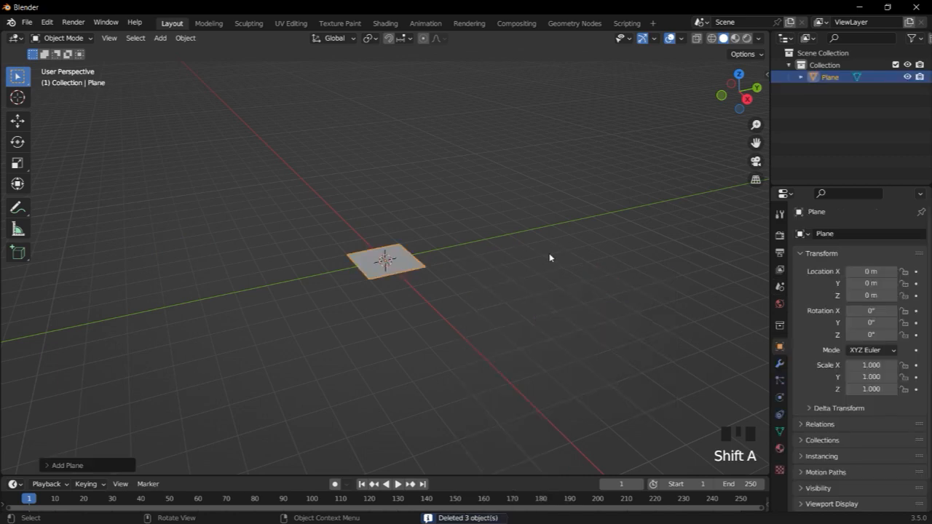
pyautogui.write('s5')
pyautogui.click(551, 254)
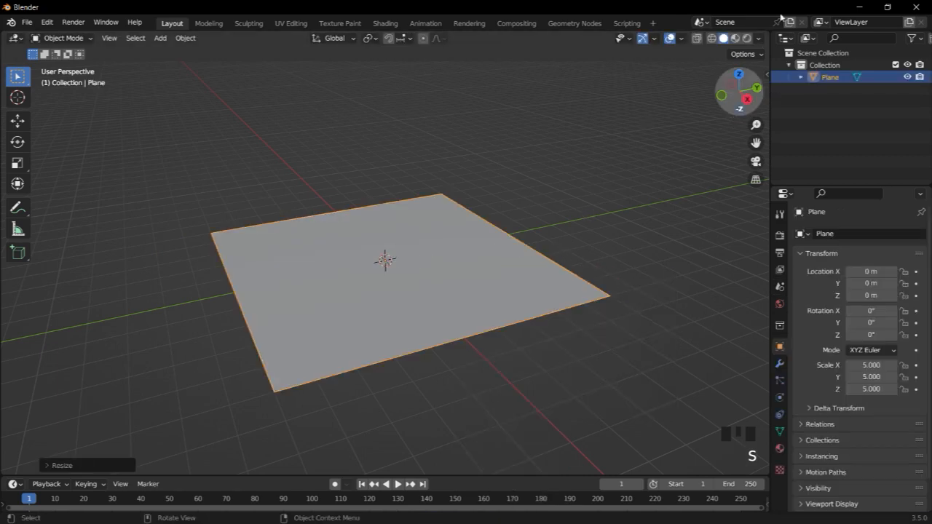
# - Split the 3D viewport vertically in the middle and turn the new area into a Shader Editor
pyautogui.rightClick(772, 33)
pyautogui.click(736, 47)
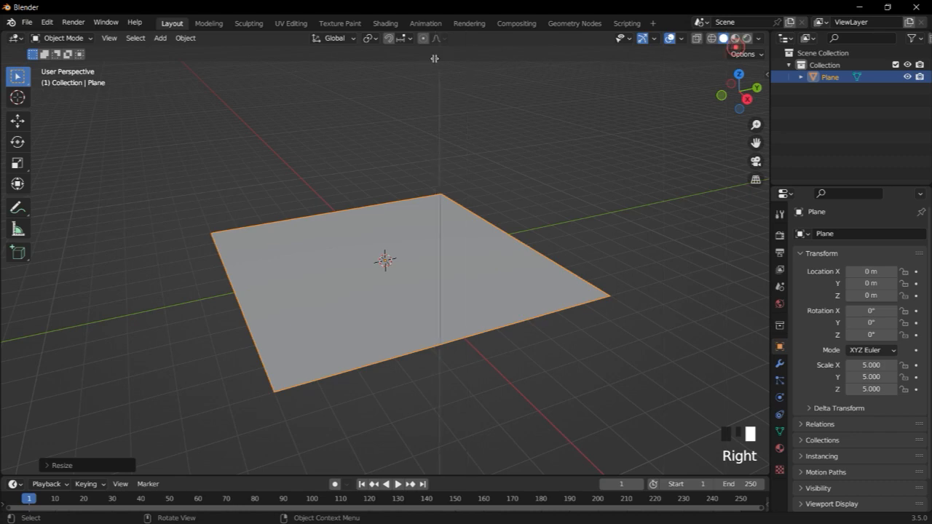
pyautogui.click(410, 66)
pyautogui.click(423, 38)
pyautogui.click(424, 151)
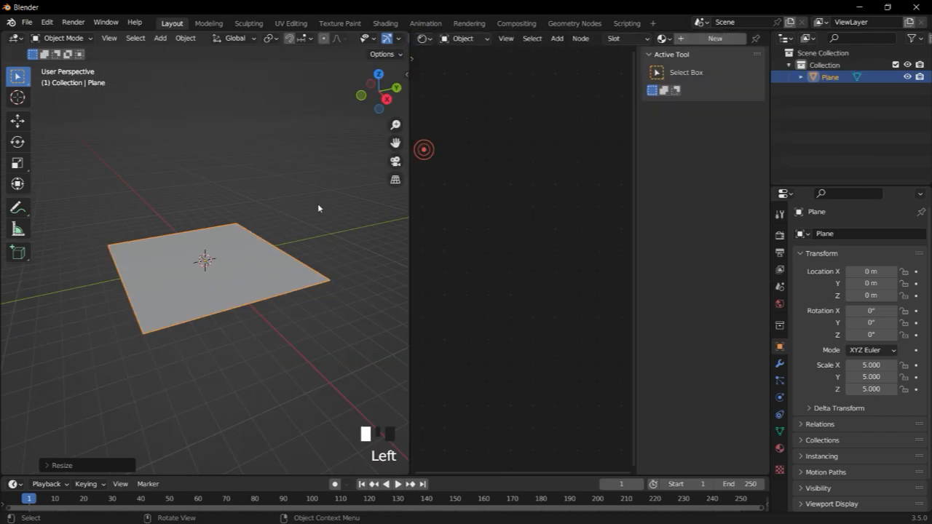
# - Create a new material for the plane and show the viewport from the top in rendered shading
pyautogui.click(695, 40)
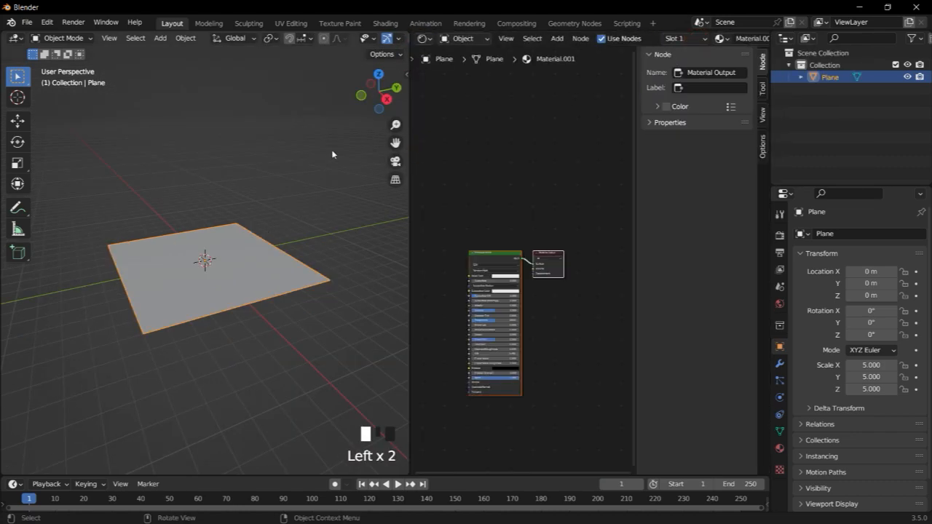
pyautogui.press('KP_7')
pyautogui.press('z')
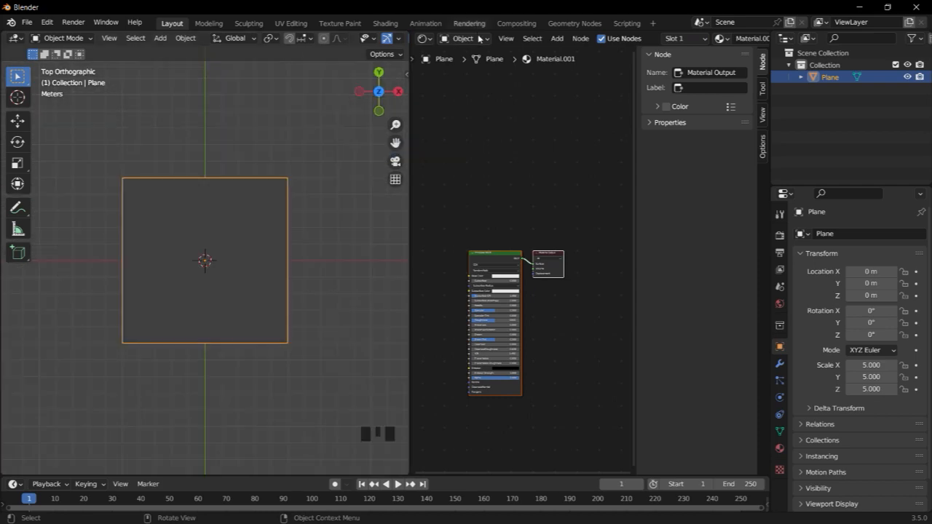
# - Switch the node editor to the World shader and set the Background strength to 0
pyautogui.click(476, 38)
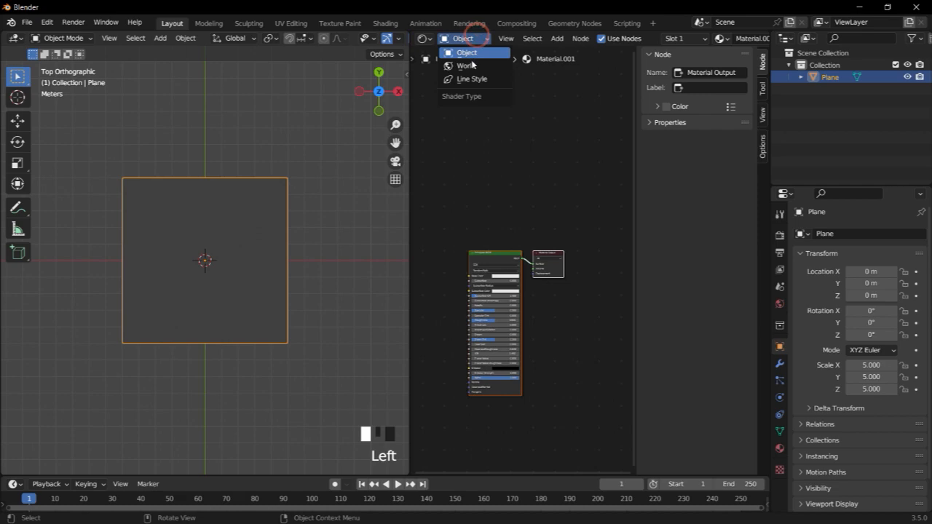
pyautogui.click(472, 64)
pyautogui.scroll(3, 470, 239)
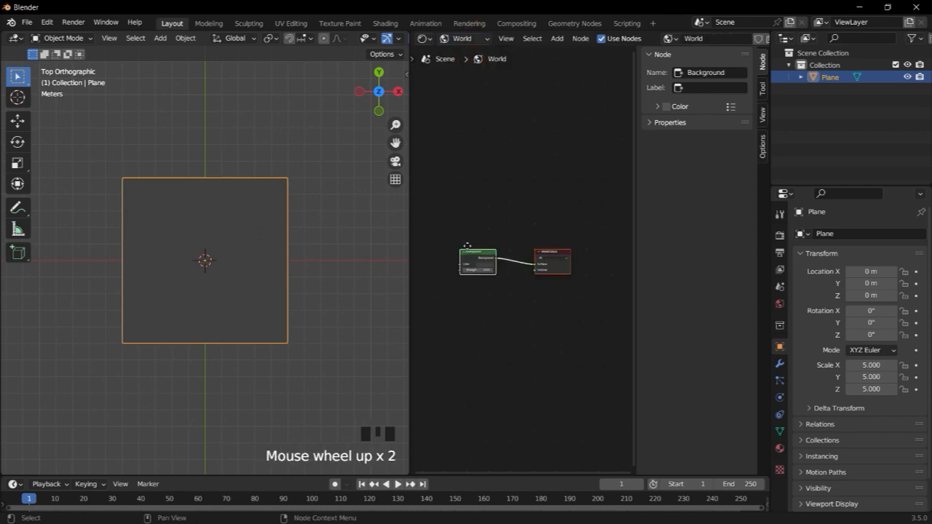
pyautogui.scroll(2, 478, 242)
pyautogui.keyDown('ctrl'); pyautogui.moveTo(478, 243); pyautogui.dragTo(478, 248, button='middle'); pyautogui.keyUp('ctrl')
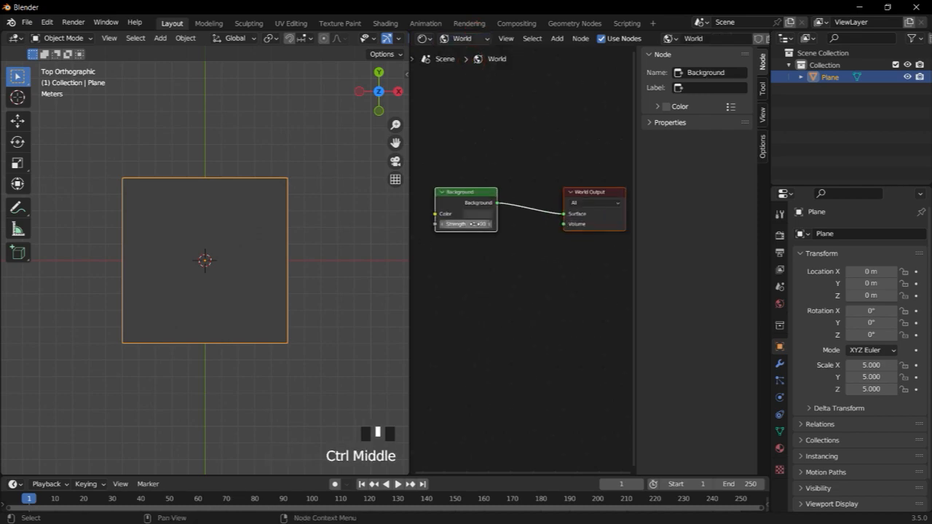
pyautogui.moveTo(476, 224); pyautogui.dragTo(466, 224)
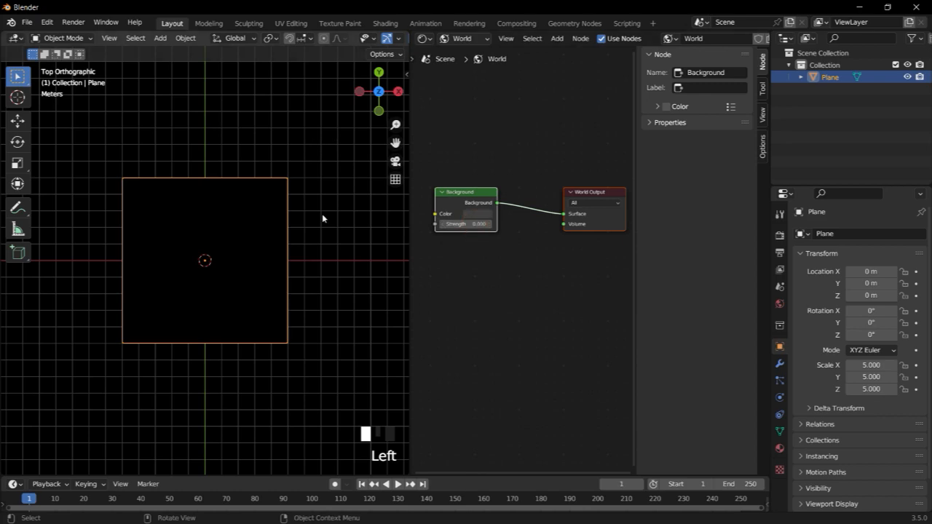
# - Add a point light at the origin and set its power to 500 W
pyautogui.hotkey('shift', 'a')
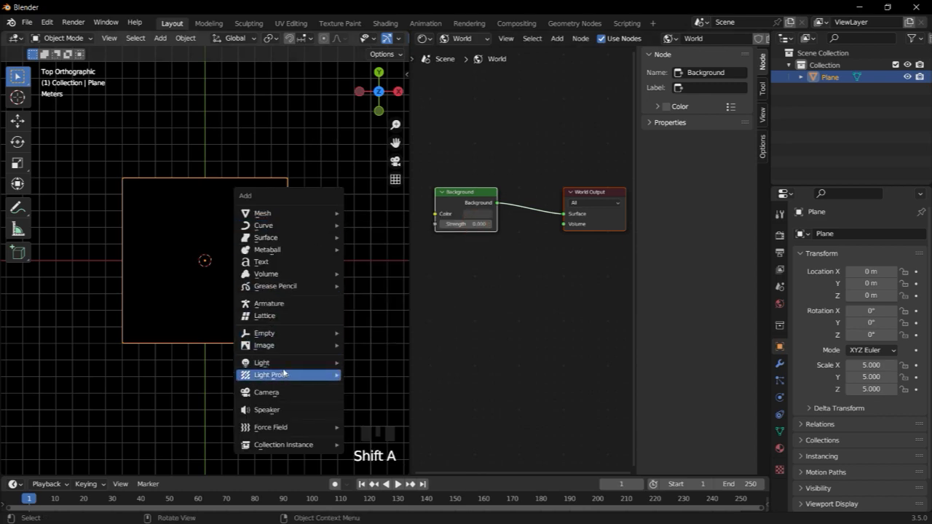
pyautogui.moveTo(311, 367)
pyautogui.click(360, 362)
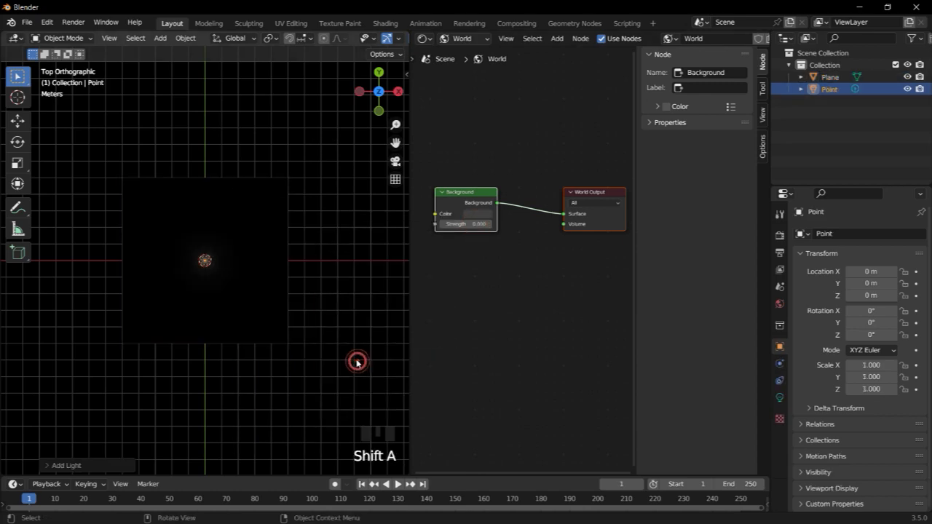
pyautogui.click(778, 397)
pyautogui.doubleClick(882, 316)
pyautogui.write('5')
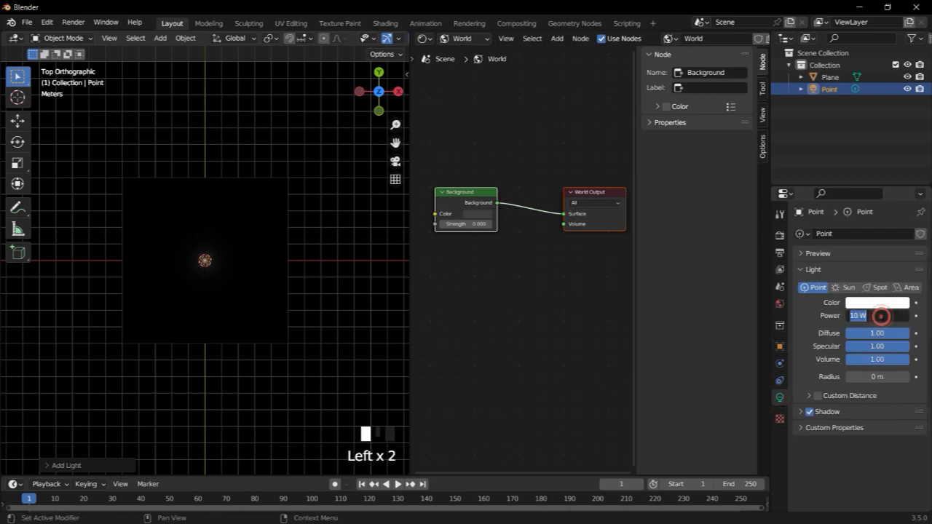
pyautogui.write('00')
pyautogui.press('Return')
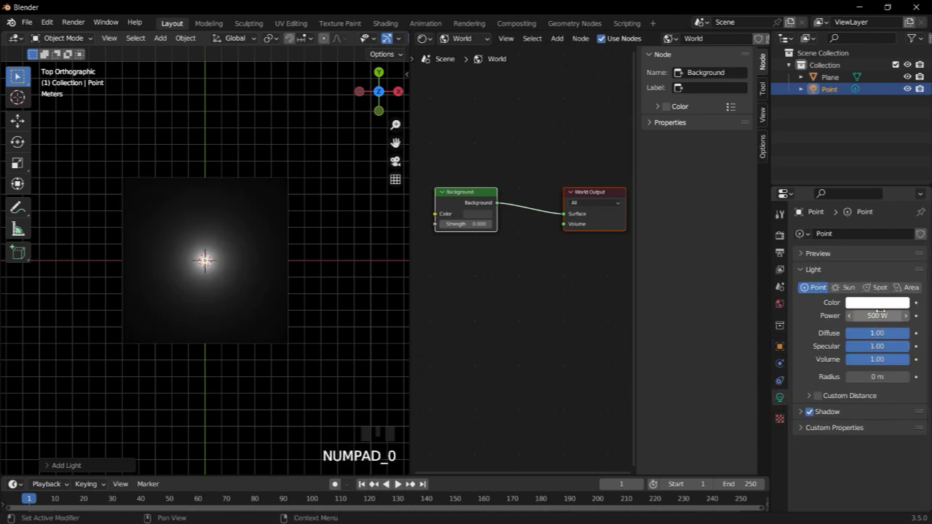
# - Color the first point light cyan with hue 0.502 and saturation 0.773, and the duplicated light near the opposite corner light red
pyautogui.click(877, 303)
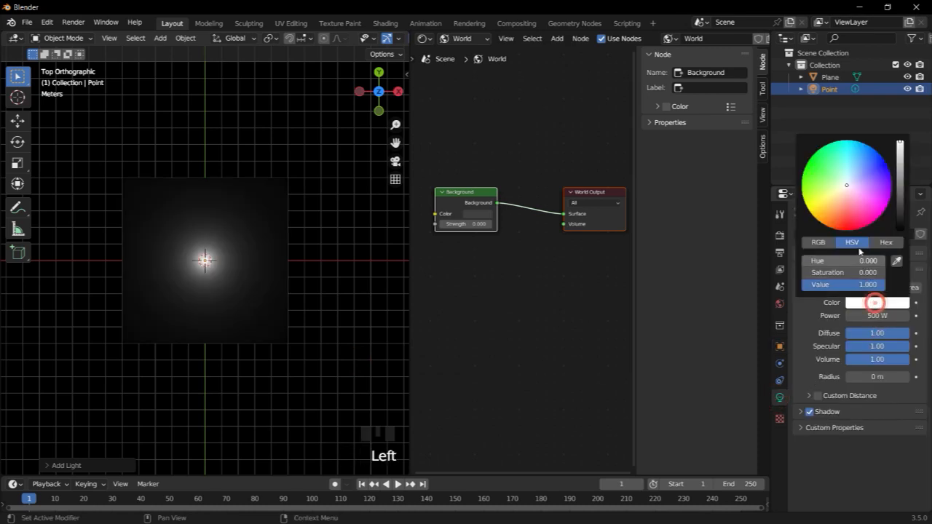
pyautogui.click(847, 168)
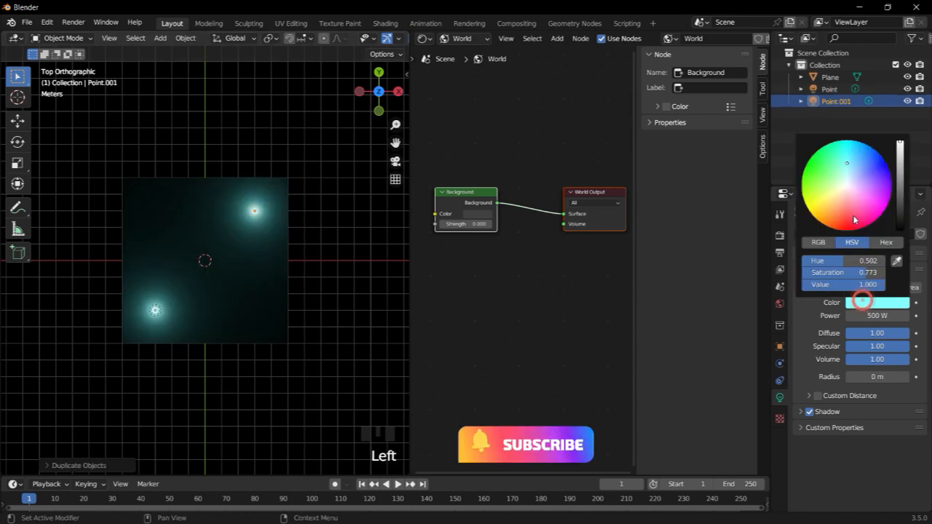
pyautogui.moveTo(846, 217); pyautogui.dragTo(846, 210)
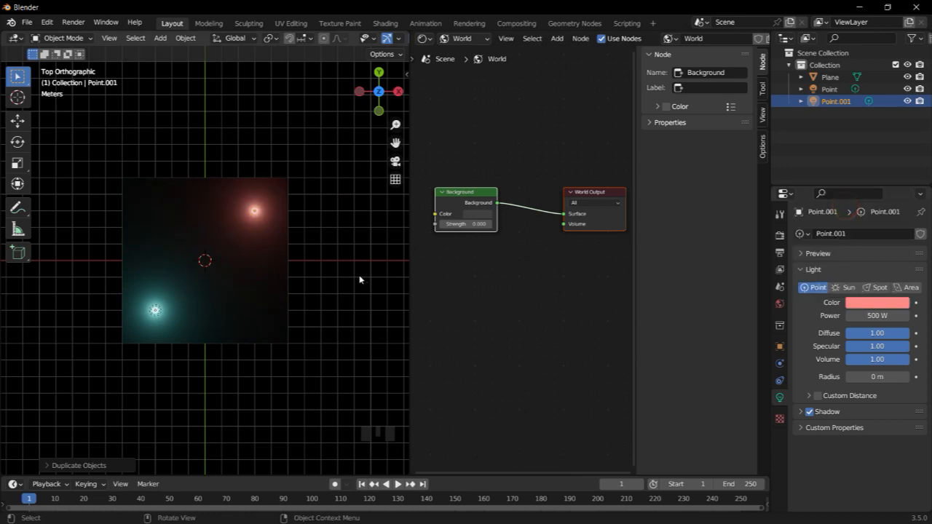
# - Select the plane and turn off the overlays in the 3D viewport
pyautogui.keyDown('ctrl'); pyautogui.moveTo(347, 277); pyautogui.dragTo(342, 249, button='middle'); pyautogui.keyUp('ctrl')
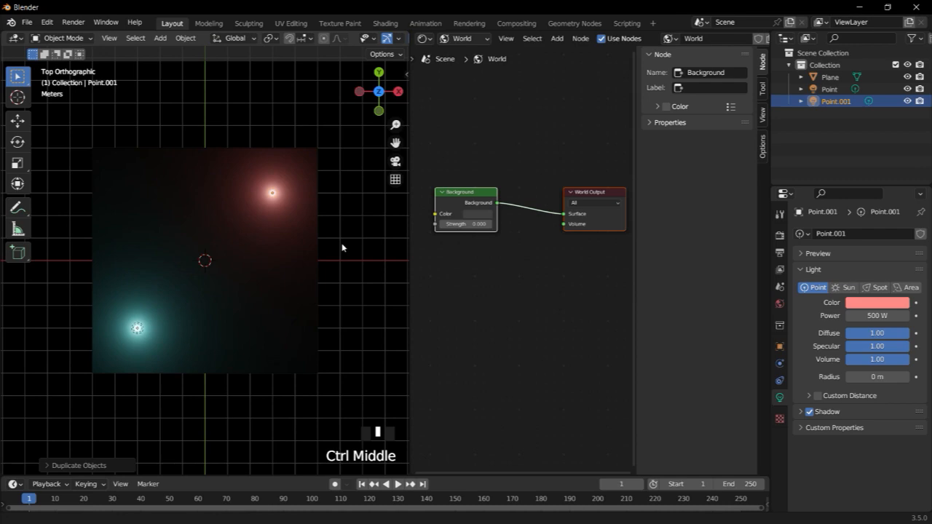
pyautogui.click(263, 347)
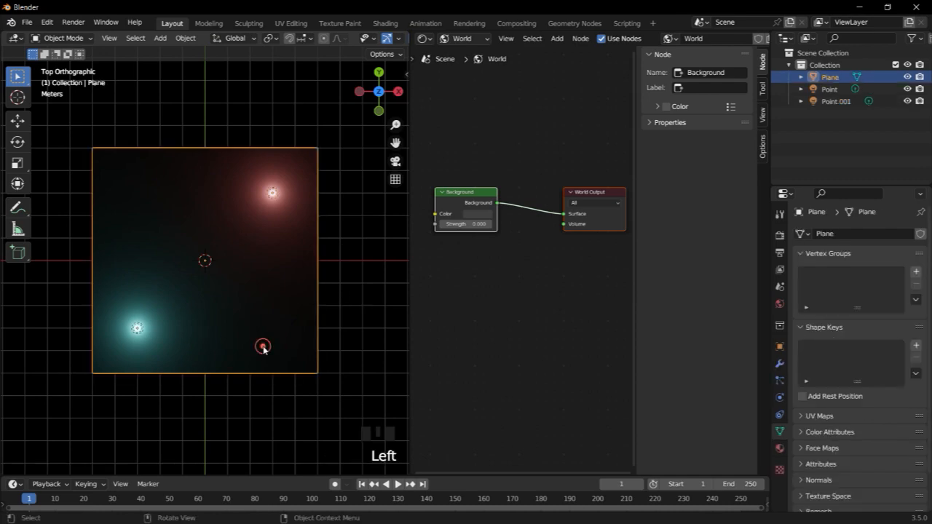
pyautogui.scroll(-3, 378, 38)
pyautogui.scroll(2, 386, 38)
pyautogui.click(395, 38)
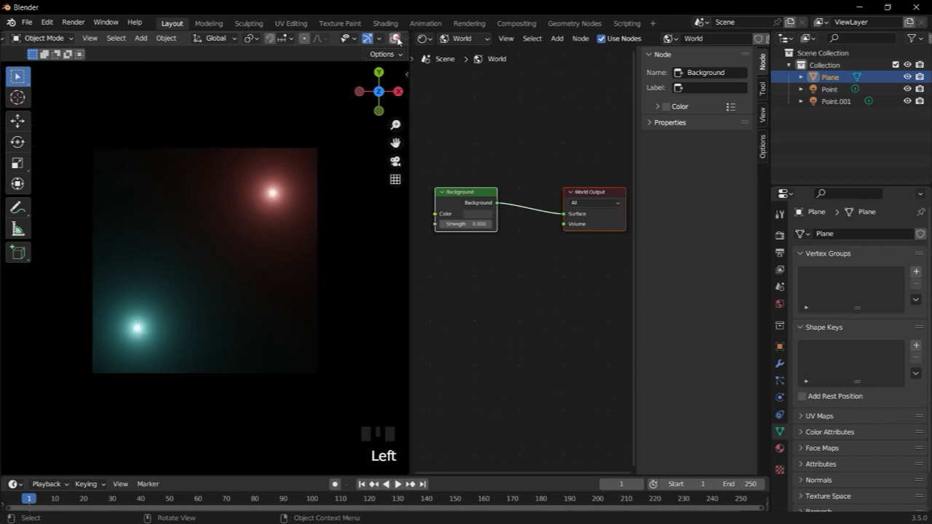
# - Hide the node editor's sidebar and switch its shader type back to Object
pyautogui.press('n')
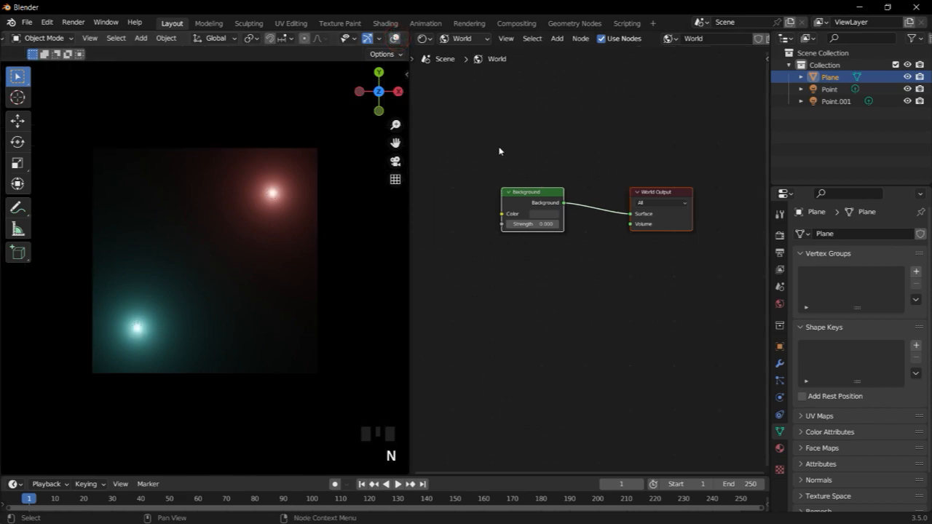
pyautogui.moveTo(509, 124); pyautogui.dragTo(511, 124, button='middle')
pyautogui.click(480, 39)
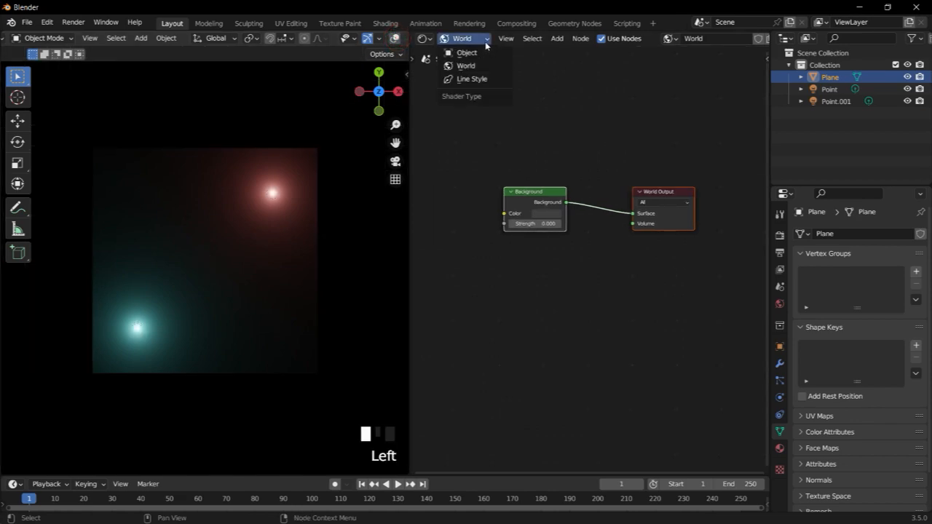
pyautogui.click(480, 53)
# - Set the Metallic value of the plane's Principled BSDF to 1.000
pyautogui.moveTo(512, 290); pyautogui.dragTo(535, 280, button='middle')
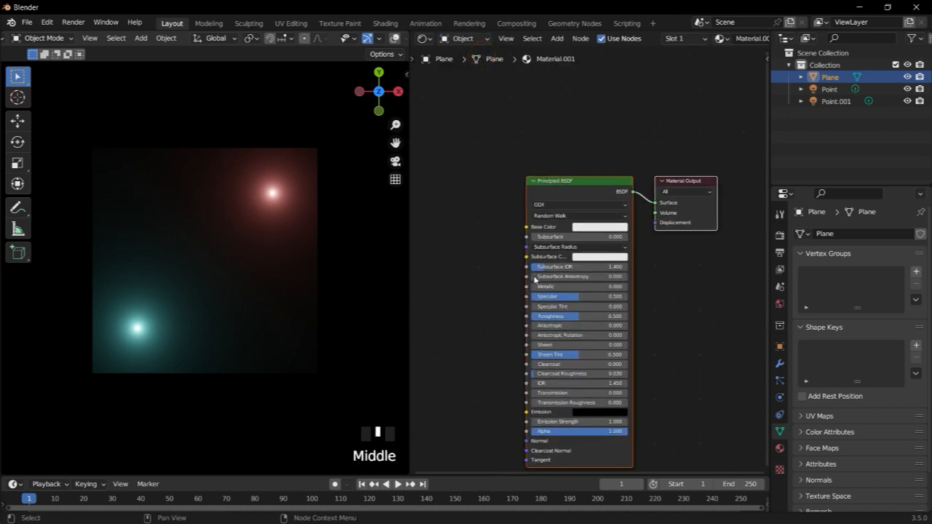
pyautogui.scroll(1, 535, 306)
pyautogui.scroll(-1, 535, 320)
pyautogui.moveTo(539, 288); pyautogui.dragTo(626, 288)
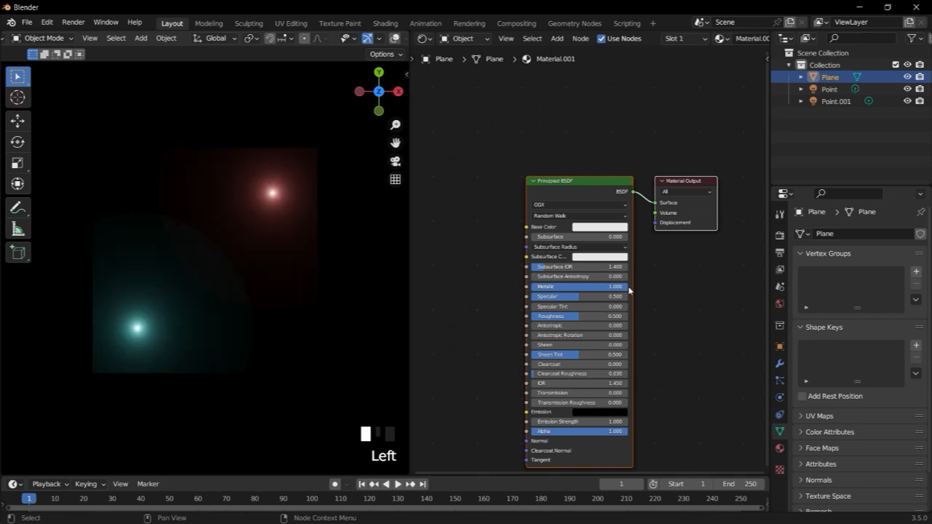
# - Add a Voronoi Texture node before the Principled BSDF and connect its Distance output to Base Color
pyautogui.hotkey('shift', 'a')
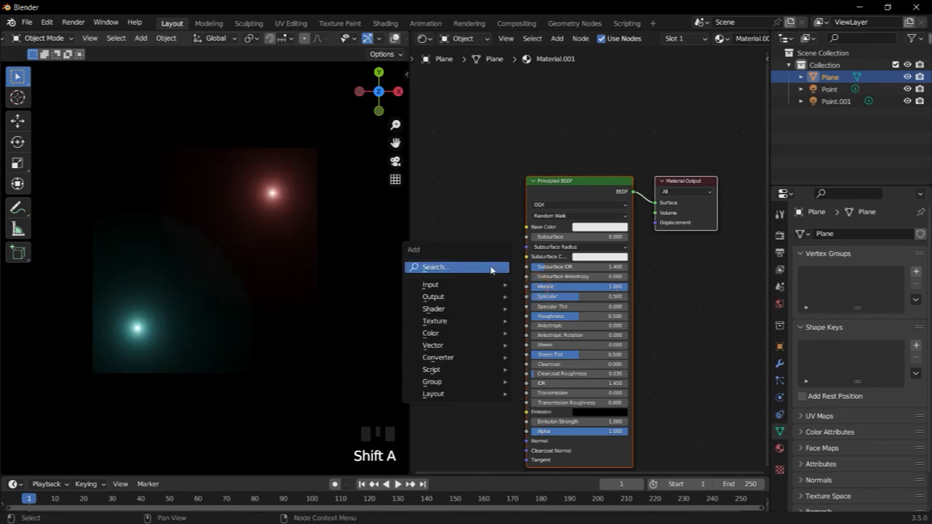
pyautogui.click(491, 268)
pyautogui.write('v')
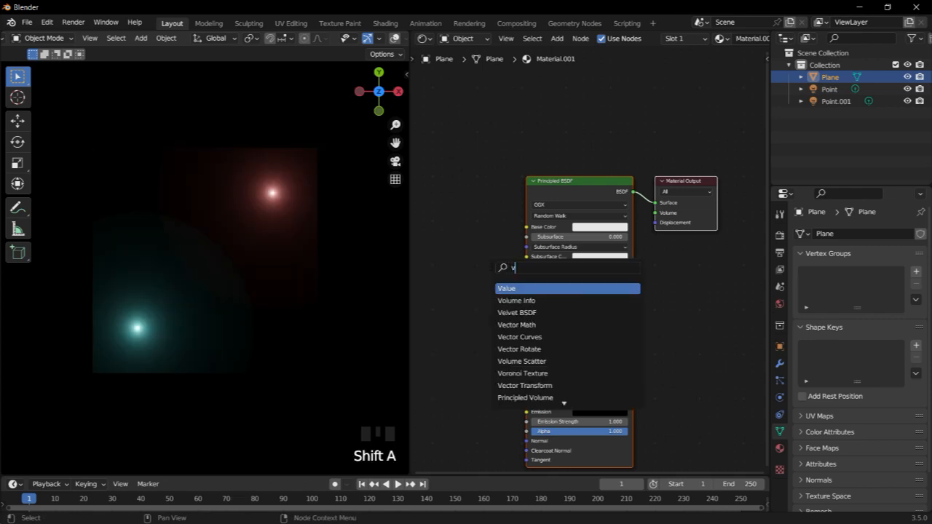
pyautogui.write('o')
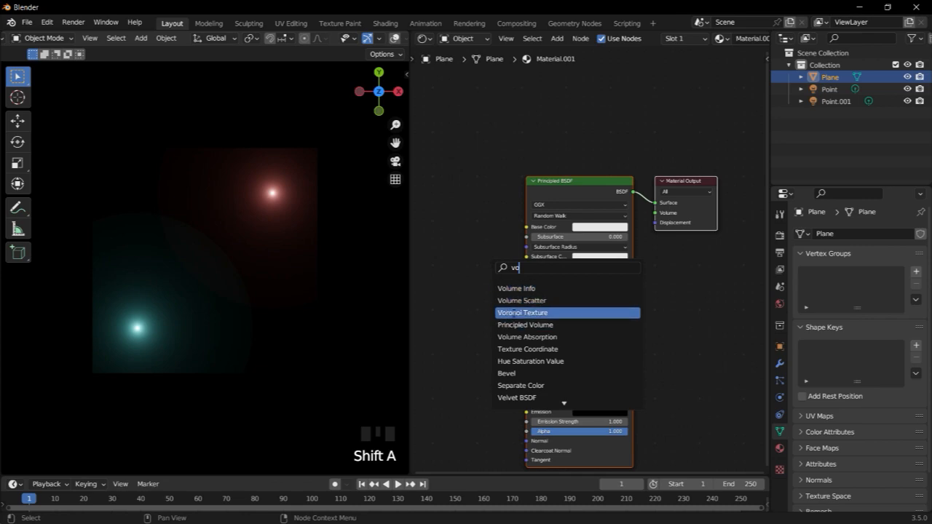
pyautogui.click(512, 312)
pyautogui.click(433, 258)
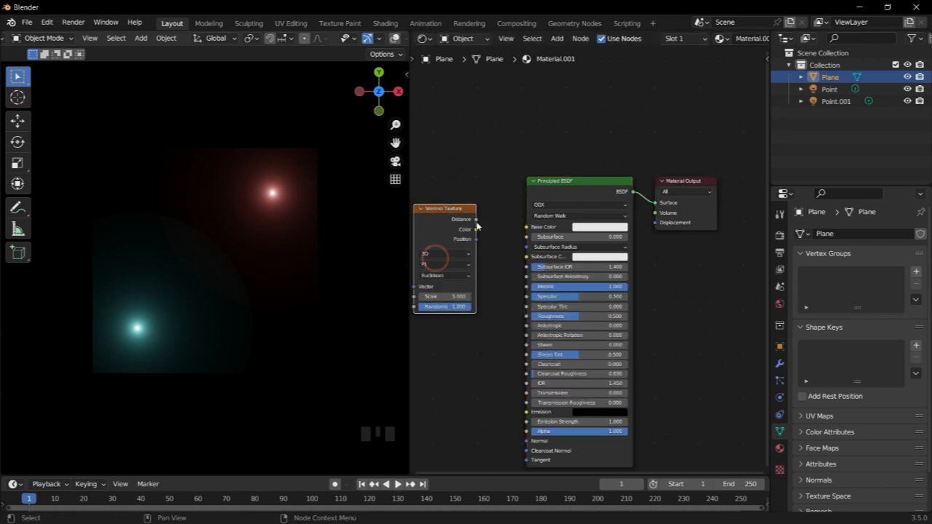
pyautogui.moveTo(476, 219); pyautogui.dragTo(526, 229)
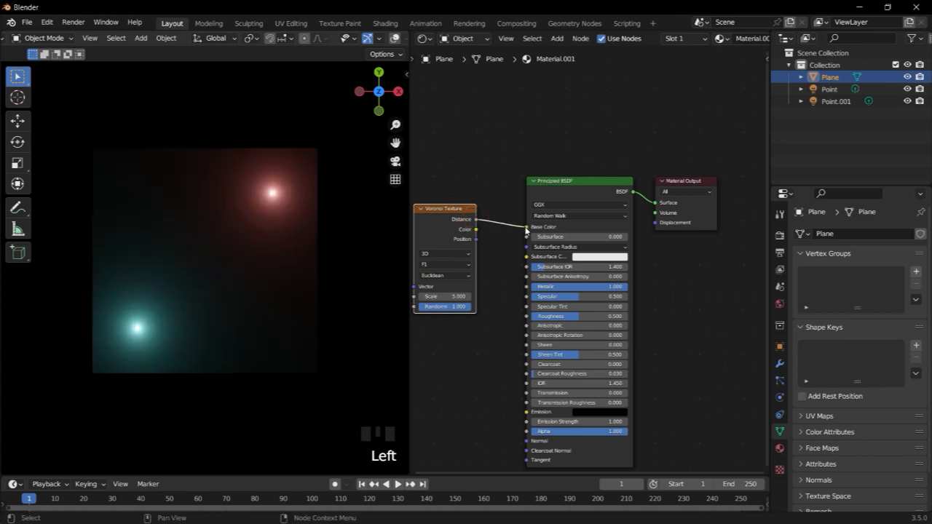
# - Set the Voronoi Texture's feature output to Distance to Edge
pyautogui.moveTo(480, 285); pyautogui.dragTo(503, 268, button='middle')
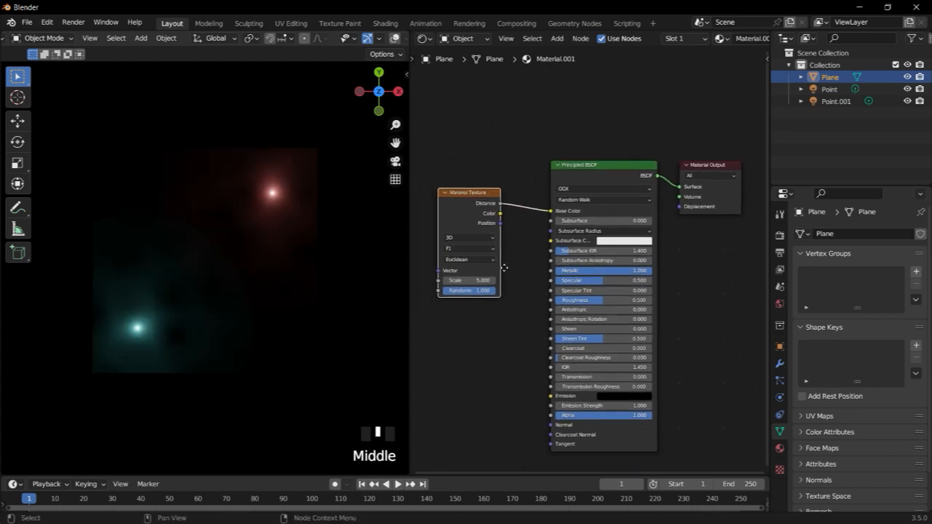
pyautogui.keyDown('ctrl'); pyautogui.moveTo(492, 318); pyautogui.dragTo(500, 250, button='middle'); pyautogui.keyUp('ctrl')
pyautogui.click(470, 252)
pyautogui.click(469, 250)
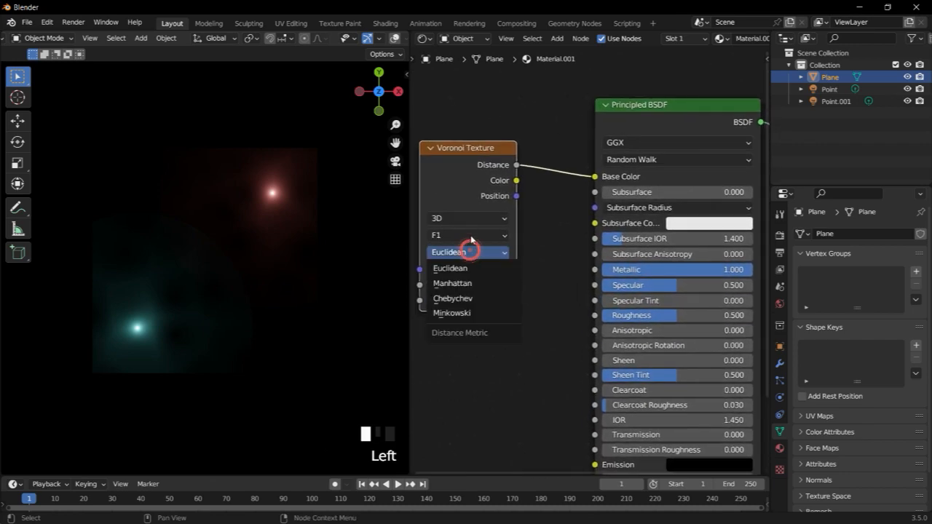
pyautogui.click(470, 236)
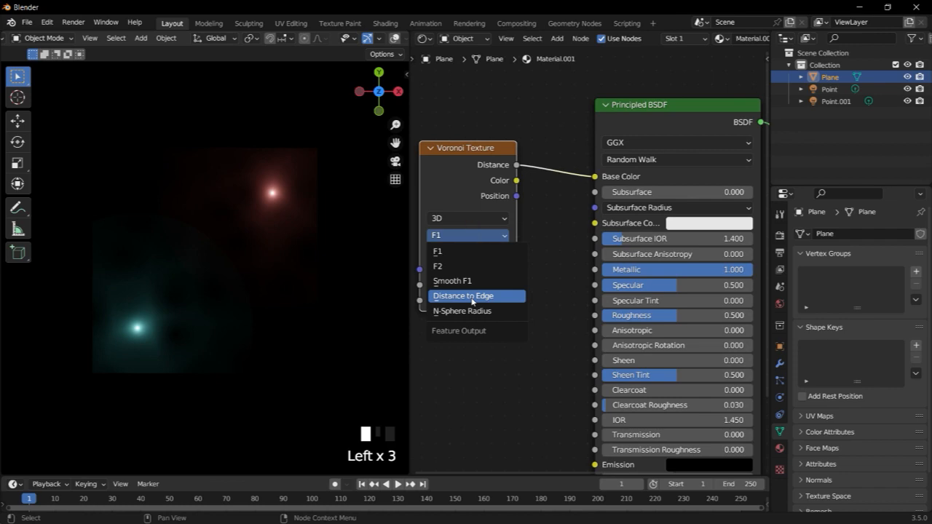
pyautogui.click(470, 296)
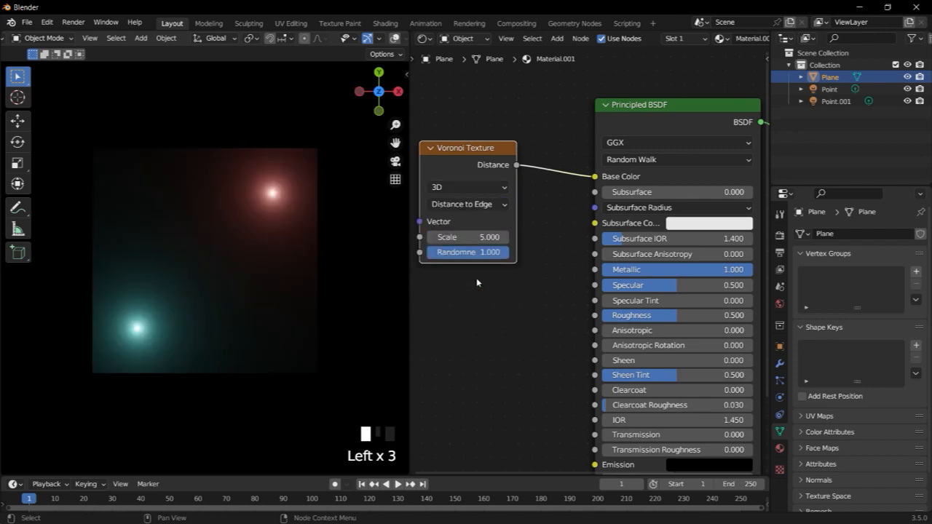
# - Insert a ColorRamp node on the link between the Voronoi Texture's Distance output and the Principled BSDF's Base Color
pyautogui.keyDown('ctrl'); pyautogui.moveTo(531, 218); pyautogui.dragTo(503, 185, button='middle'); pyautogui.keyUp('ctrl')
pyautogui.moveTo(503, 185); pyautogui.dragTo(458, 200)
pyautogui.scroll(1, 549, 234)
pyautogui.hotkey('shift', 'a')
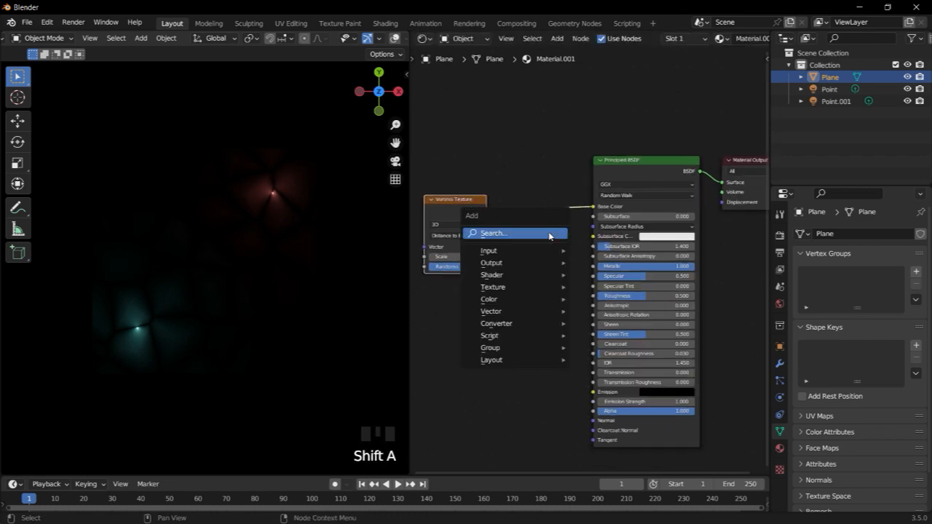
pyautogui.click(549, 233)
pyautogui.write('c')
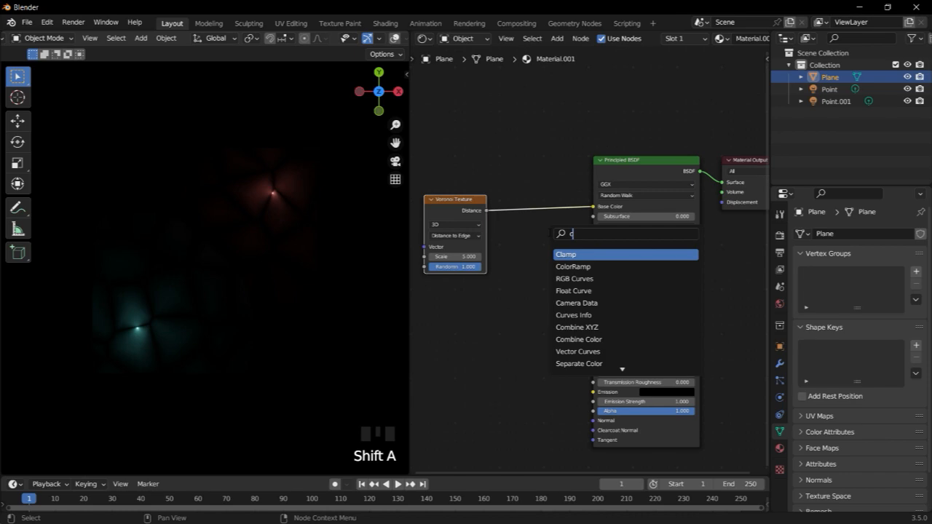
pyautogui.write('ol')
pyautogui.click(572, 254)
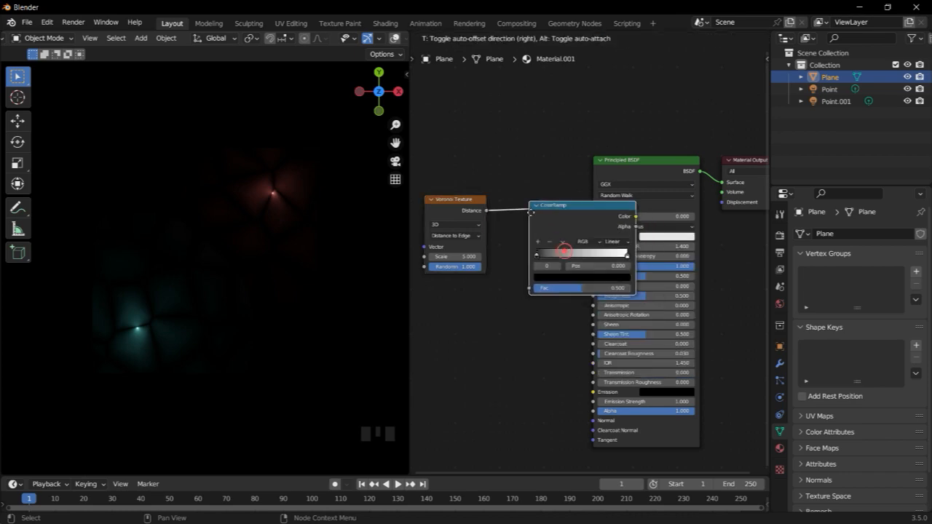
pyautogui.click(493, 200)
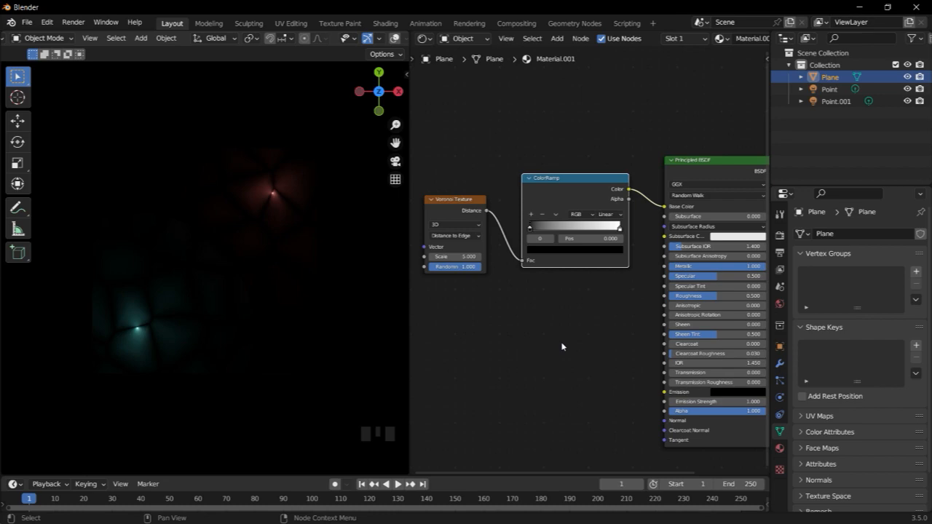
# - Add a Bump node, feeding the Voronoi Distance into its Height and its Normal output into the Principled BSDF's Normal input
pyautogui.hotkey('shift', 'a')
pyautogui.write('bum')
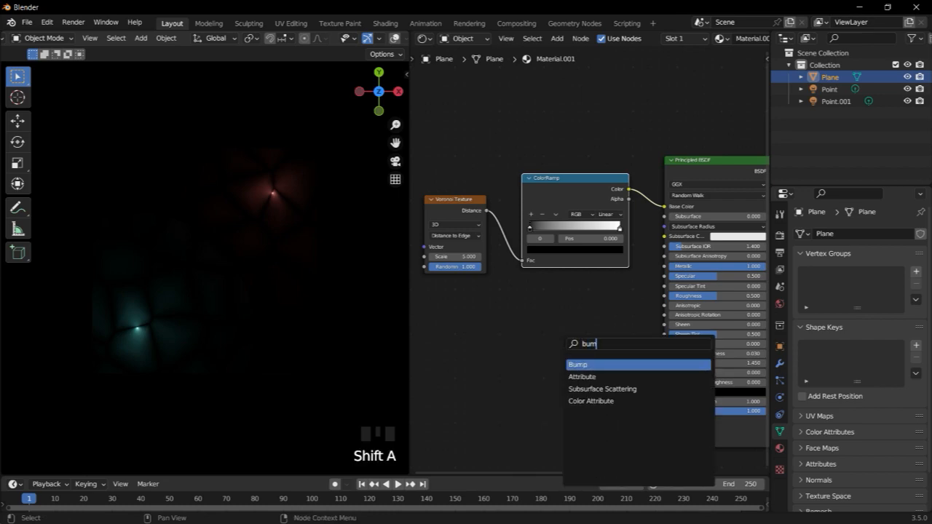
pyautogui.click(576, 361)
pyautogui.click(561, 333)
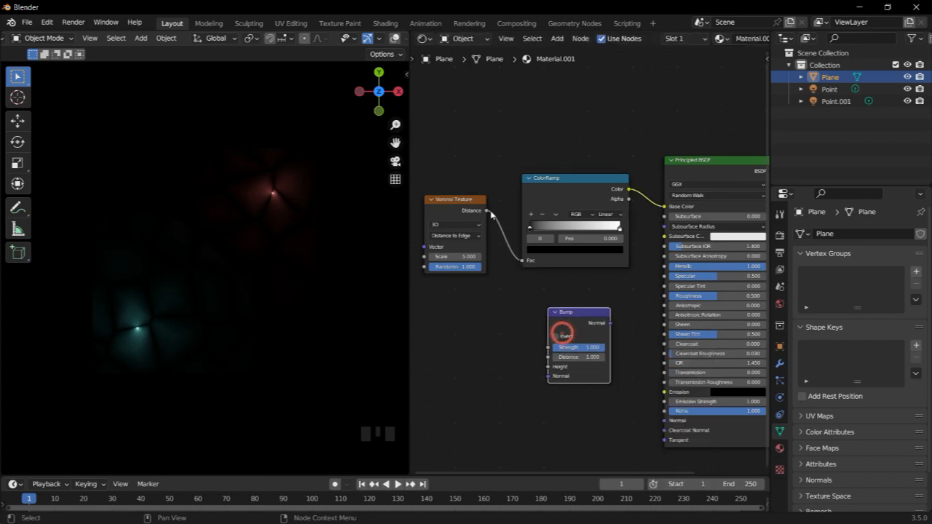
pyautogui.moveTo(487, 211); pyautogui.dragTo(547, 367)
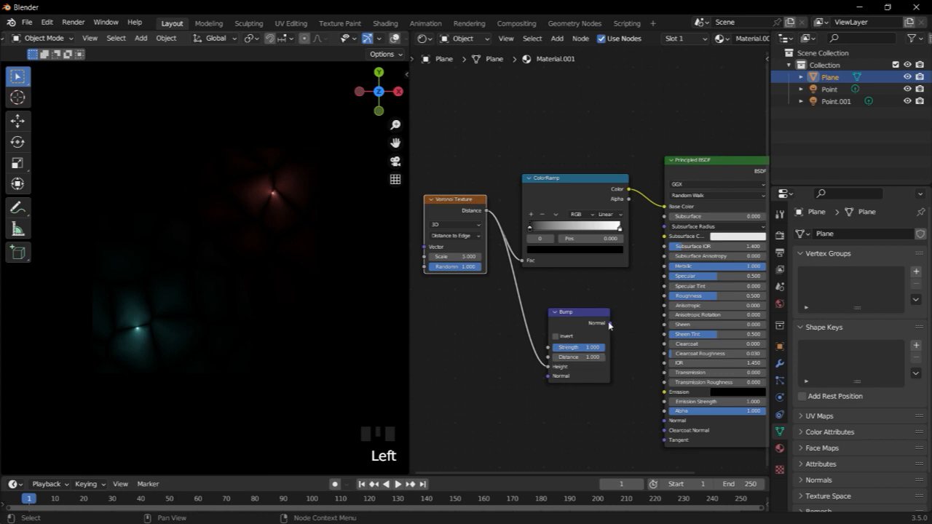
pyautogui.moveTo(609, 324); pyautogui.dragTo(663, 421)
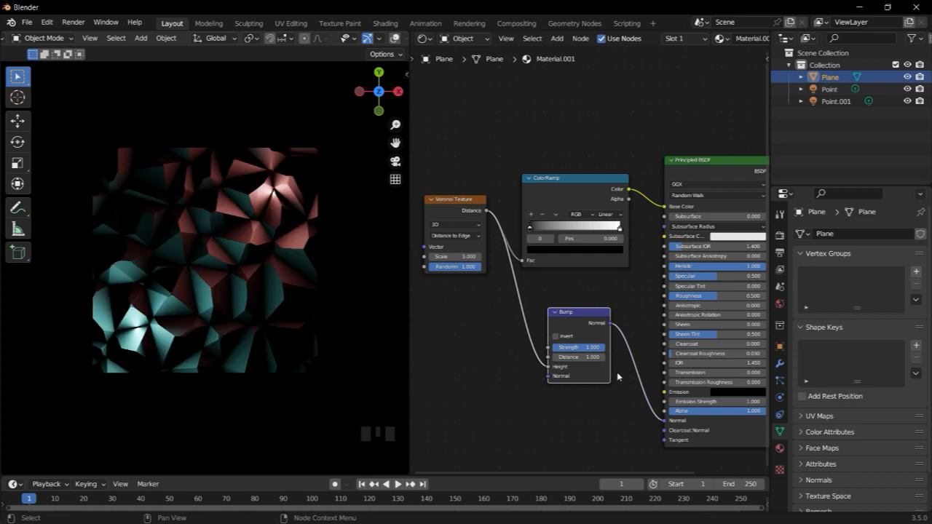
# - Set the Voronoi Texture's Scale to 20
pyautogui.keyDown('ctrl'); pyautogui.moveTo(500, 346); pyautogui.dragTo(608, 289, button='middle'); pyautogui.keyUp('ctrl')
pyautogui.scroll(-1, 495, 337)
pyautogui.keyDown('ctrl'); pyautogui.moveTo(473, 296); pyautogui.dragTo(581, 298, button='middle'); pyautogui.keyUp('ctrl')
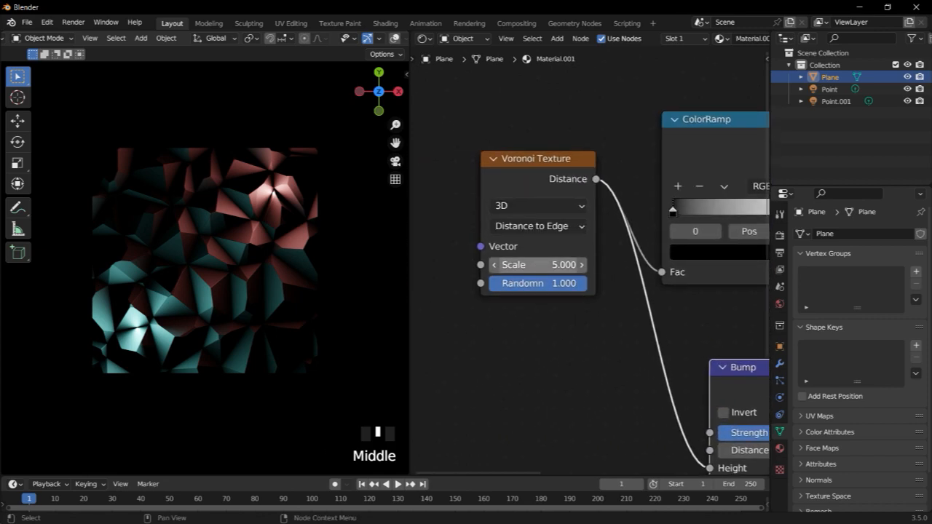
pyautogui.click(539, 265)
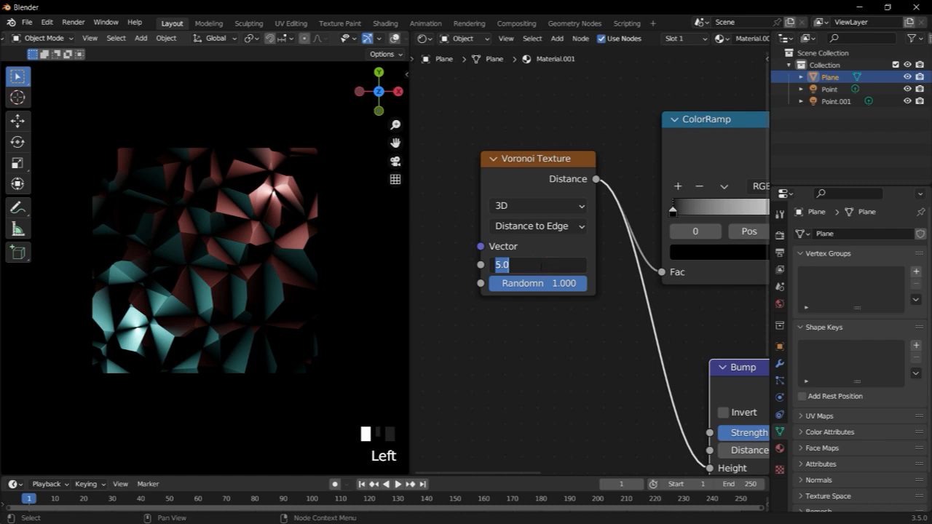
pyautogui.write('20')
pyautogui.press('Return')
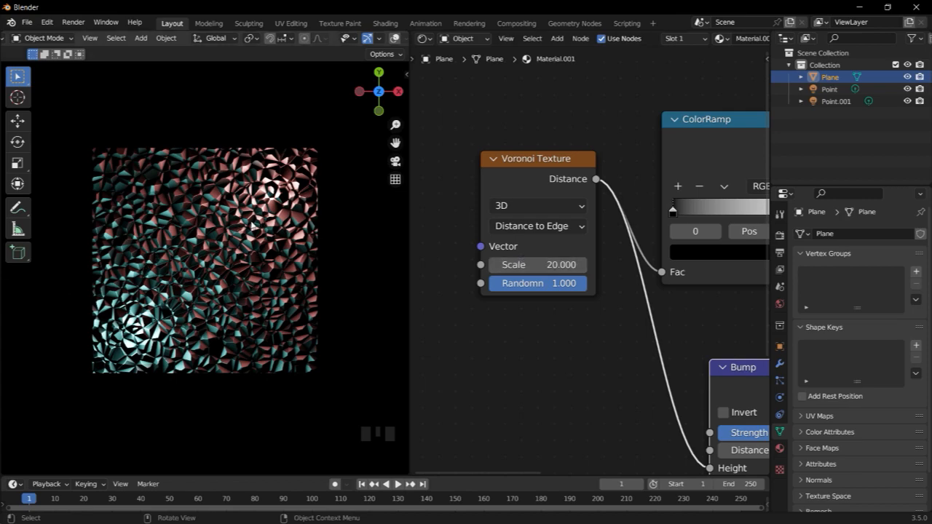
# - Move the cyan point light diagonally outward past the plane's lower-left corner
pyautogui.keyDown('ctrl'); pyautogui.moveTo(289, 342); pyautogui.dragTo(300, 245, button='middle'); pyautogui.keyUp('ctrl')
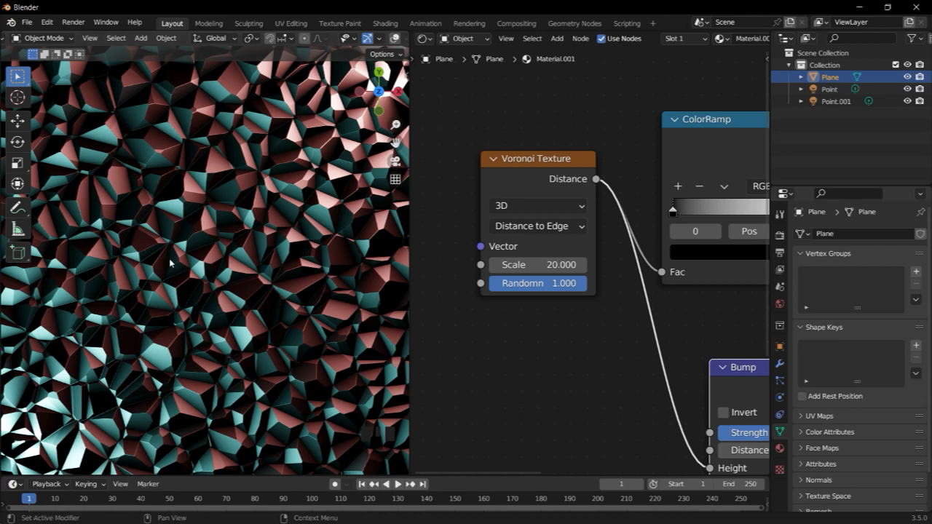
pyautogui.click(829, 89)
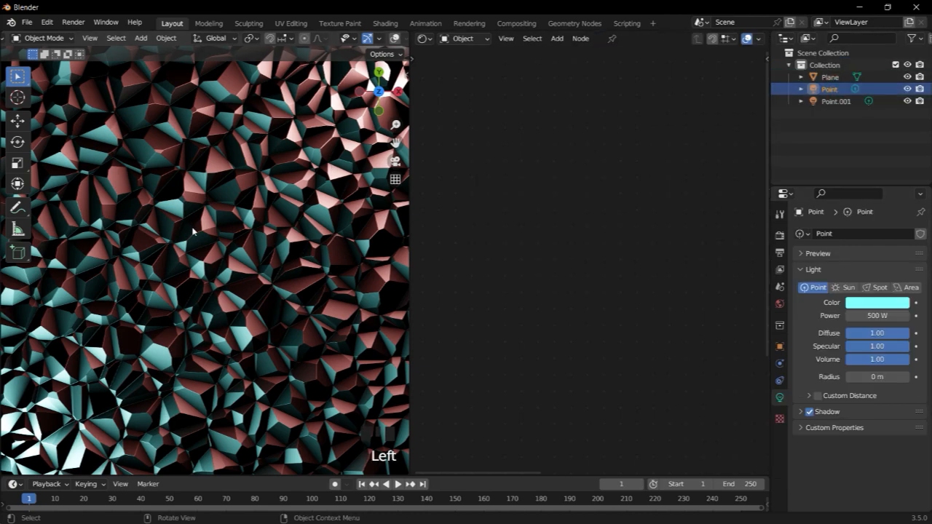
pyautogui.keyDown('ctrl'); pyautogui.moveTo(213, 209); pyautogui.dragTo(222, 331, button='middle'); pyautogui.keyUp('ctrl')
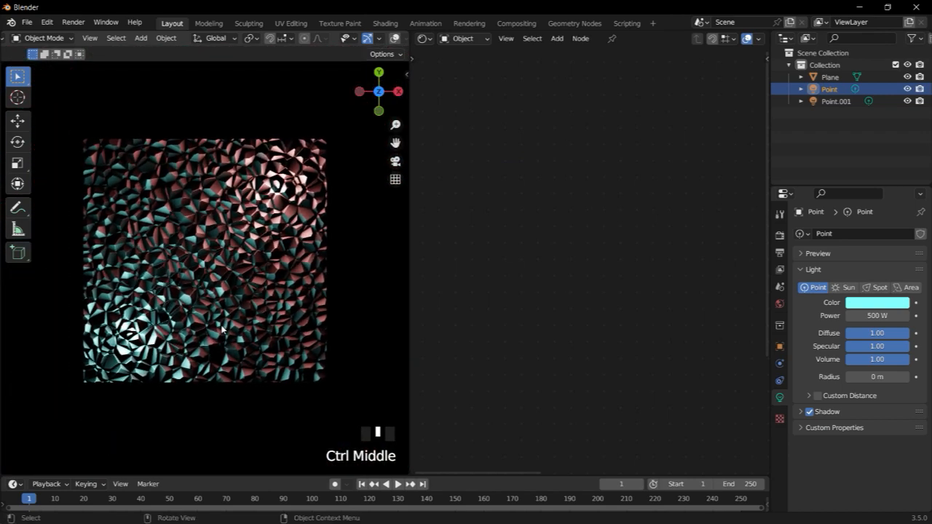
pyautogui.press('g')
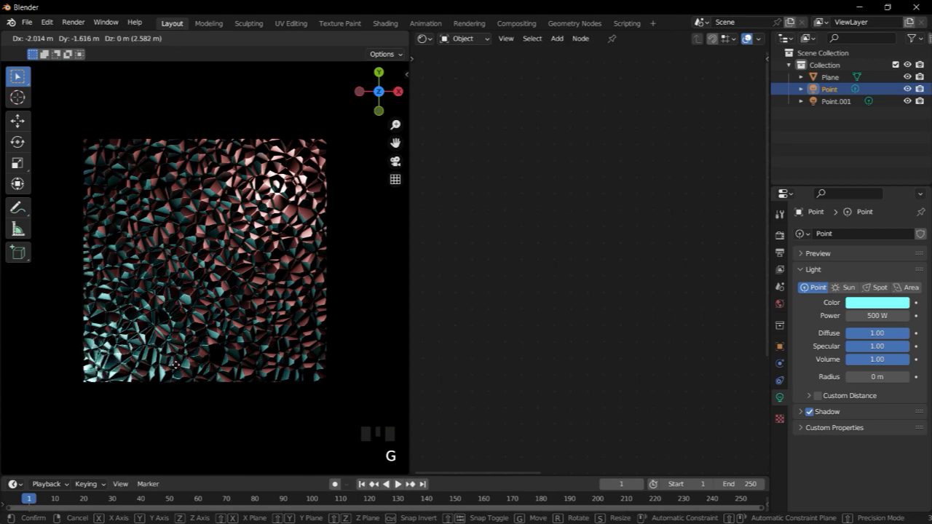
pyautogui.click(142, 393)
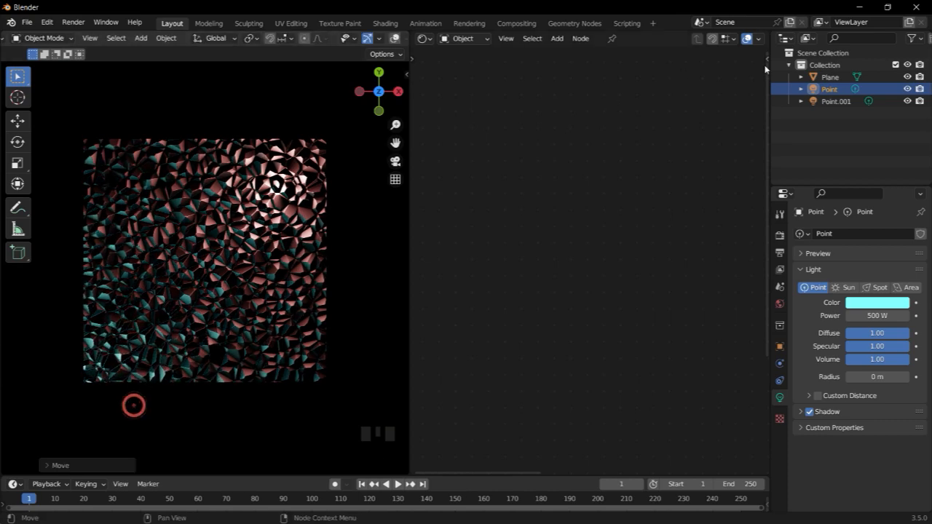
# - Move the red point light toward the plane's upper-right corner, about 3 m in X and 2.6 m in Y
pyautogui.click(849, 104)
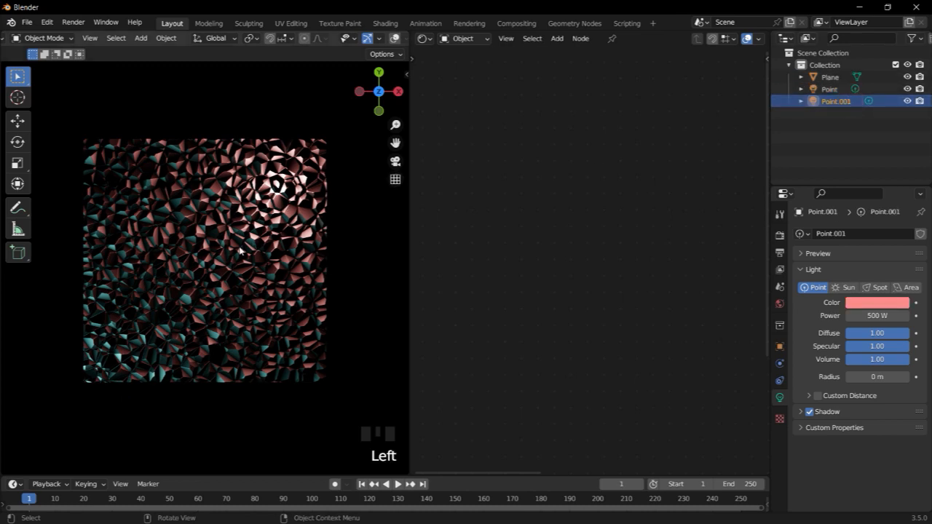
pyautogui.press('g')
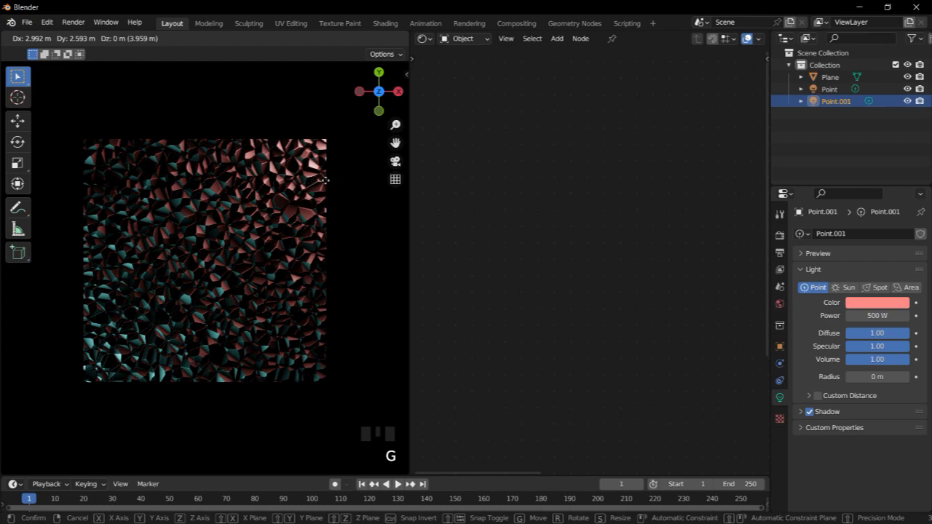
pyautogui.click(326, 179)
# - Add a camera and align it to a close-up top view of the plane
pyautogui.keyDown('ctrl'); pyautogui.moveTo(263, 271); pyautogui.dragTo(263, 222, button='middle'); pyautogui.keyUp('ctrl')
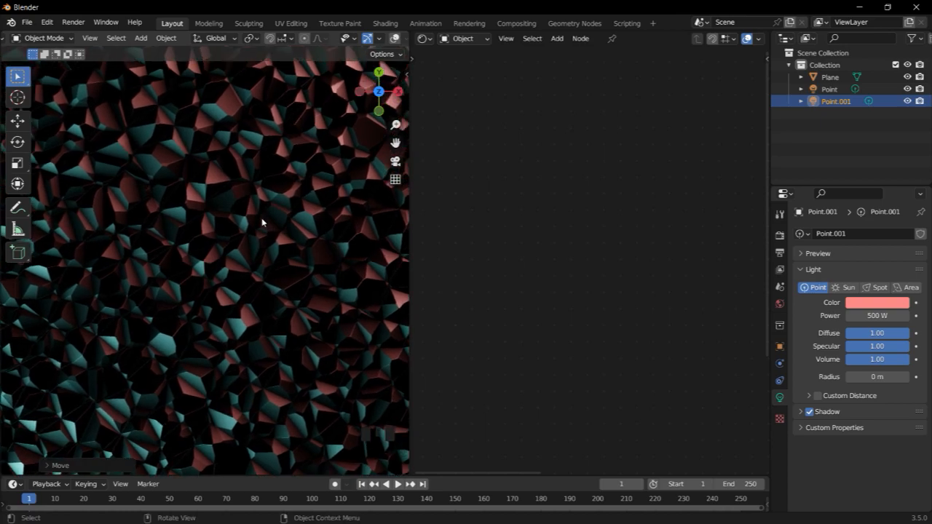
pyautogui.hotkey('shift', 'a')
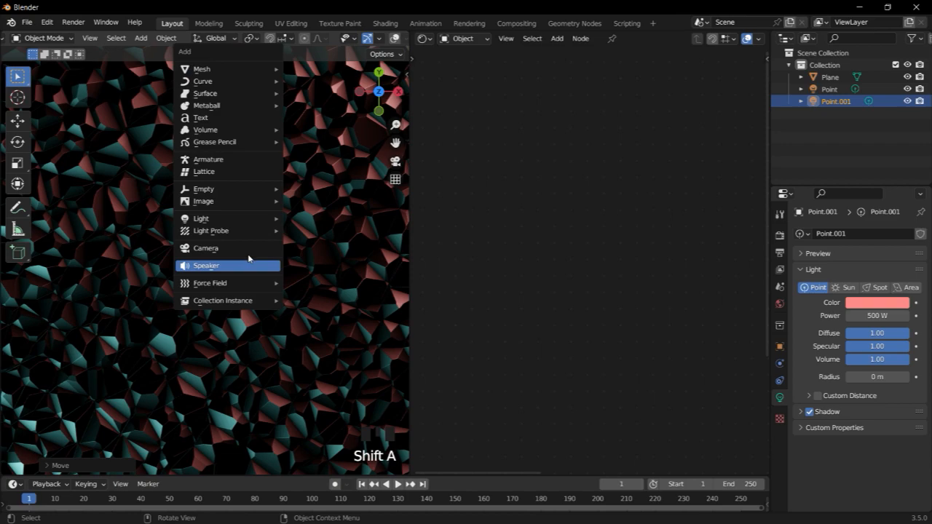
pyautogui.click(245, 249)
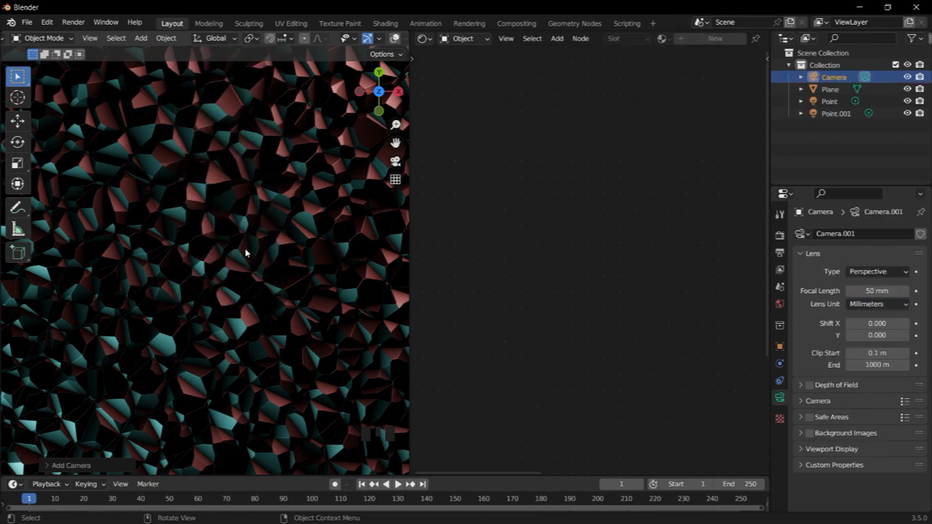
pyautogui.press('ctrl+alt+KP_0')
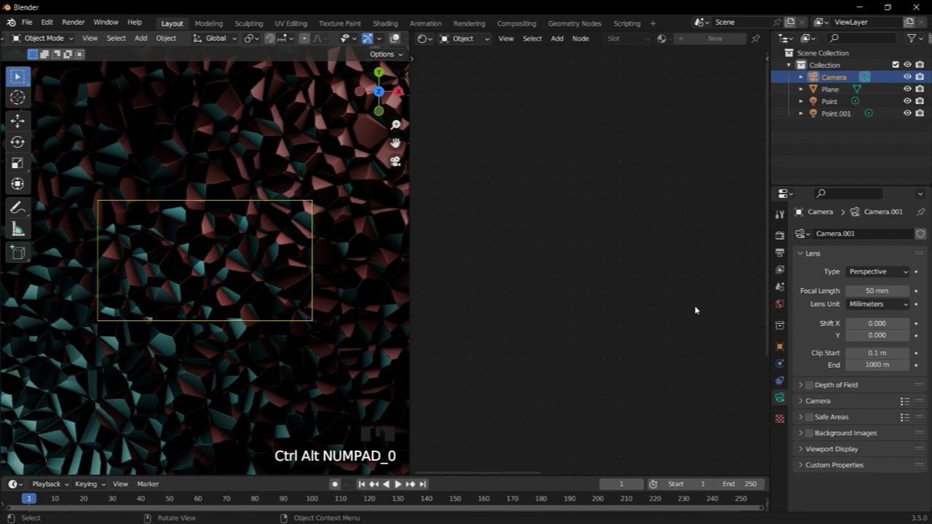
# - Set the camera's focal length to 34 mm and render the scene as a still image
pyautogui.click(877, 291)
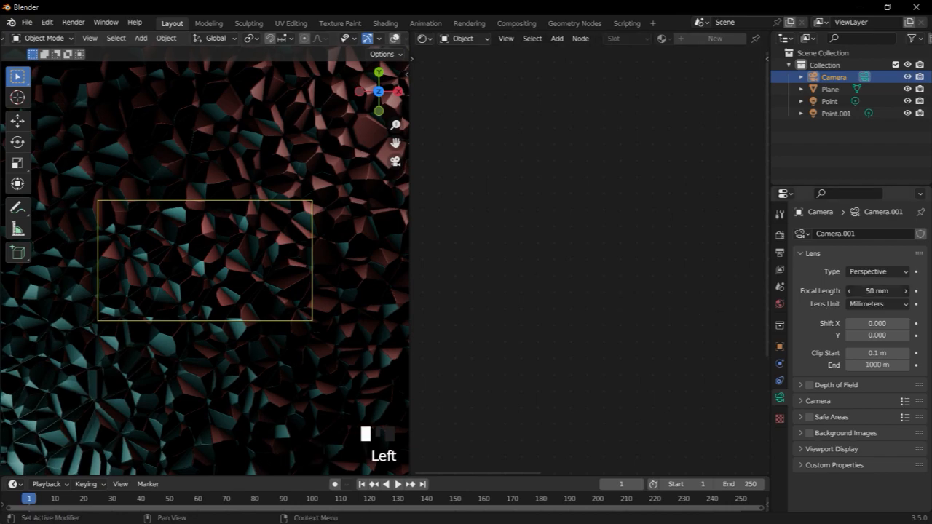
pyautogui.moveTo(877, 290)
pyautogui.mouseDown()
pyautogui.moveTo(843, 290)
pyautogui.moveTo(877, 291)
pyautogui.mouseUp()
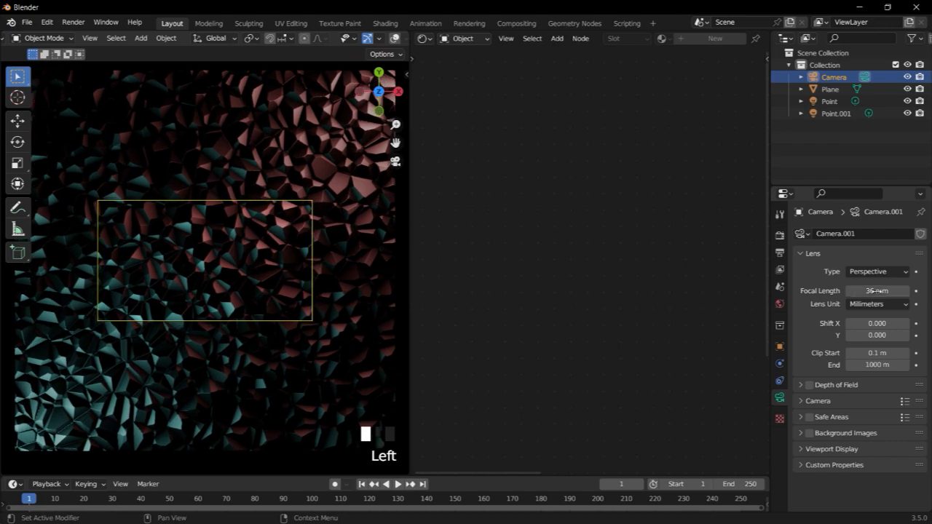
pyautogui.click(877, 291)
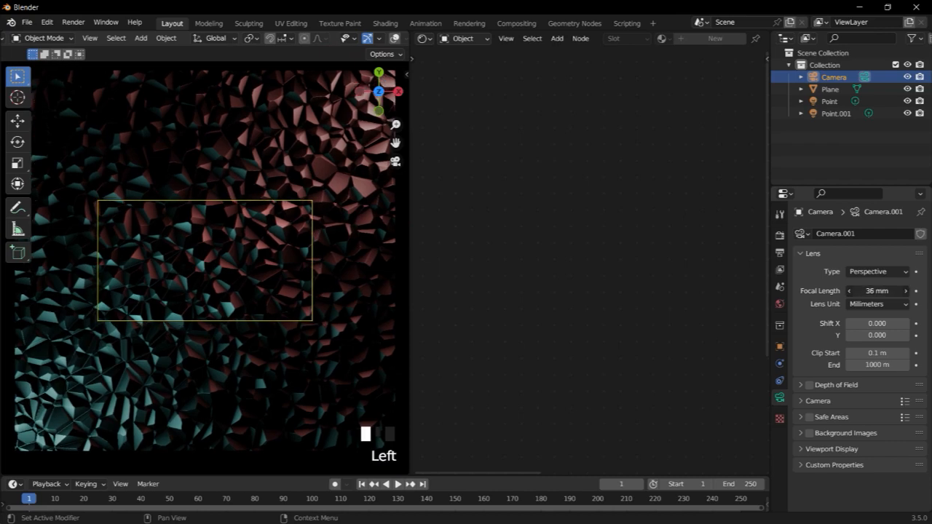
pyautogui.moveTo(877, 291); pyautogui.dragTo(863, 290)
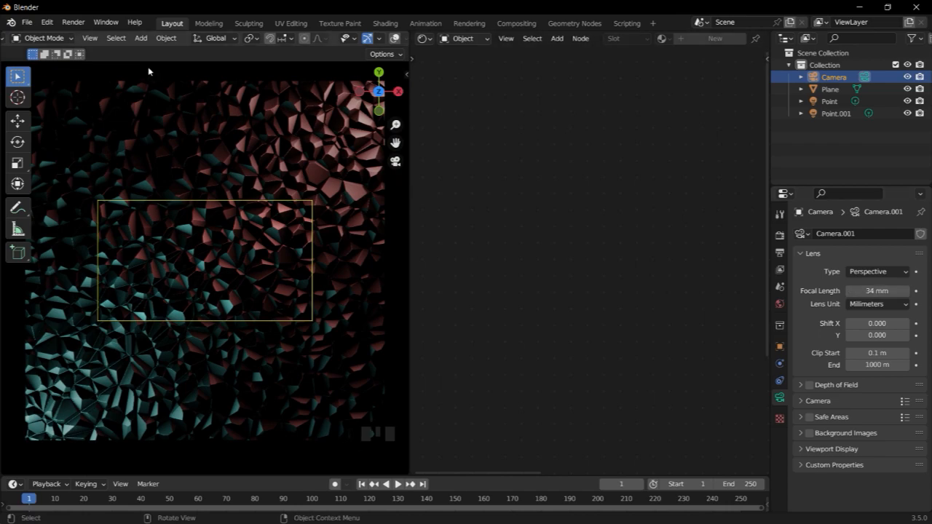
pyautogui.click(71, 22)
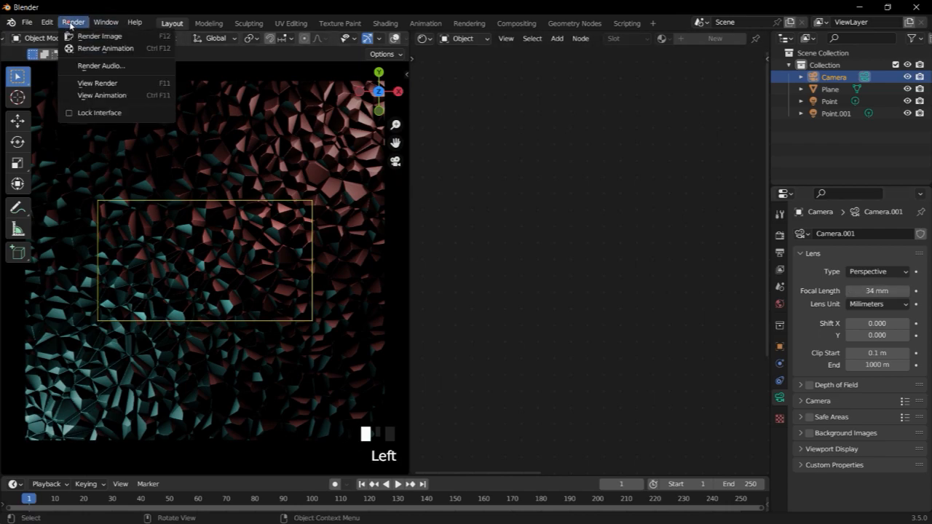
pyautogui.click(74, 35)
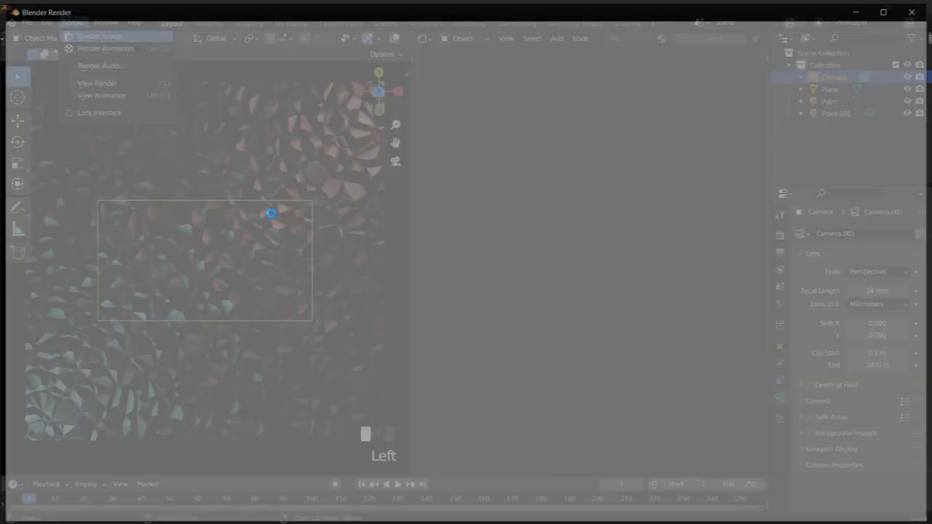